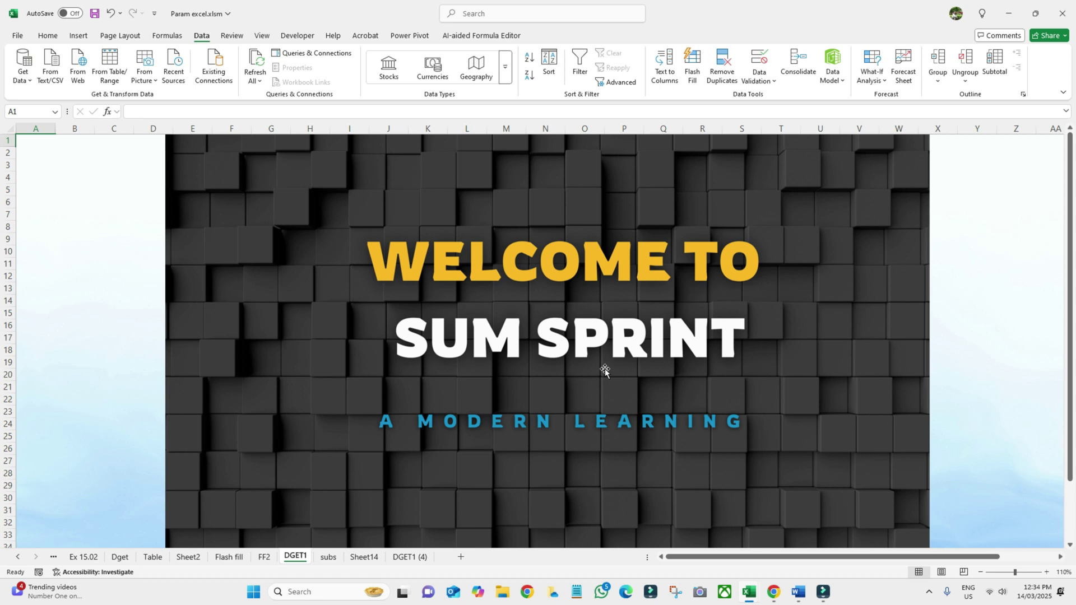
- Switch to the subs sheet, which shows the Sum Sprint logo and subscribe banner
click(331, 558)
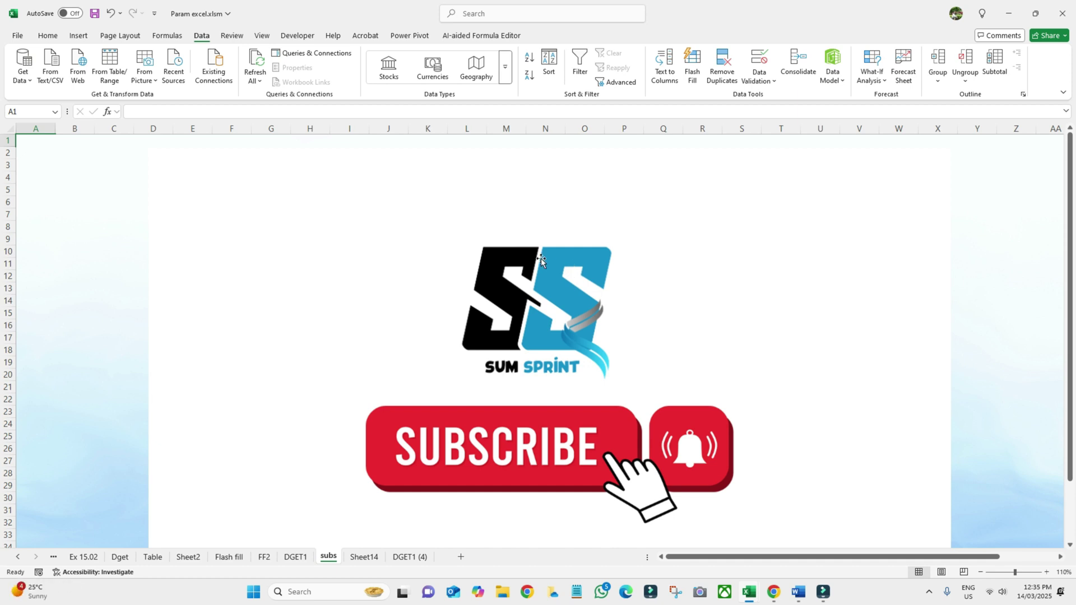
click(202, 37)
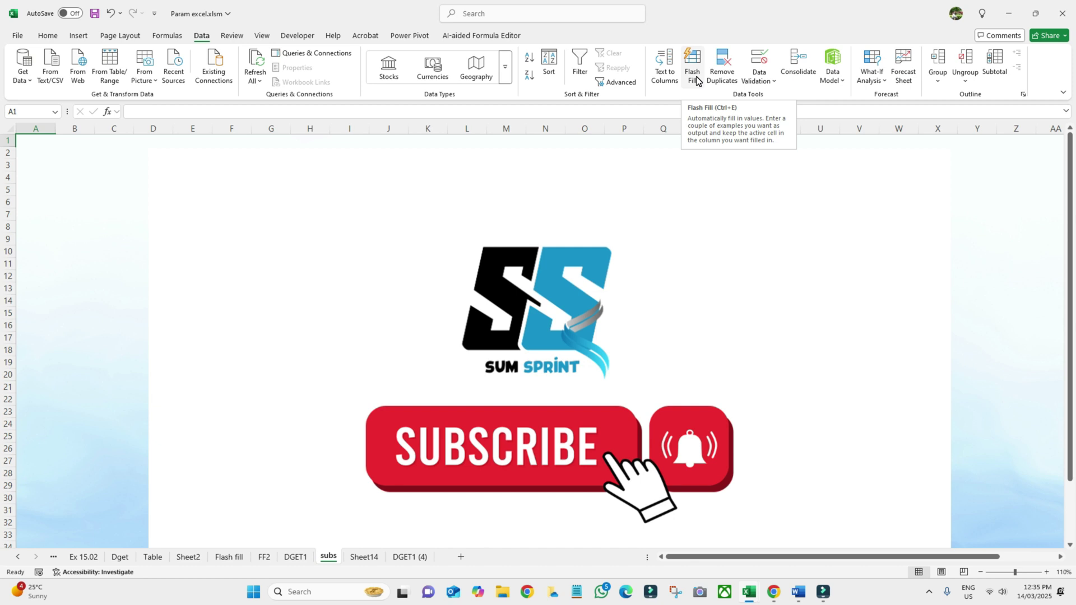
click(236, 556)
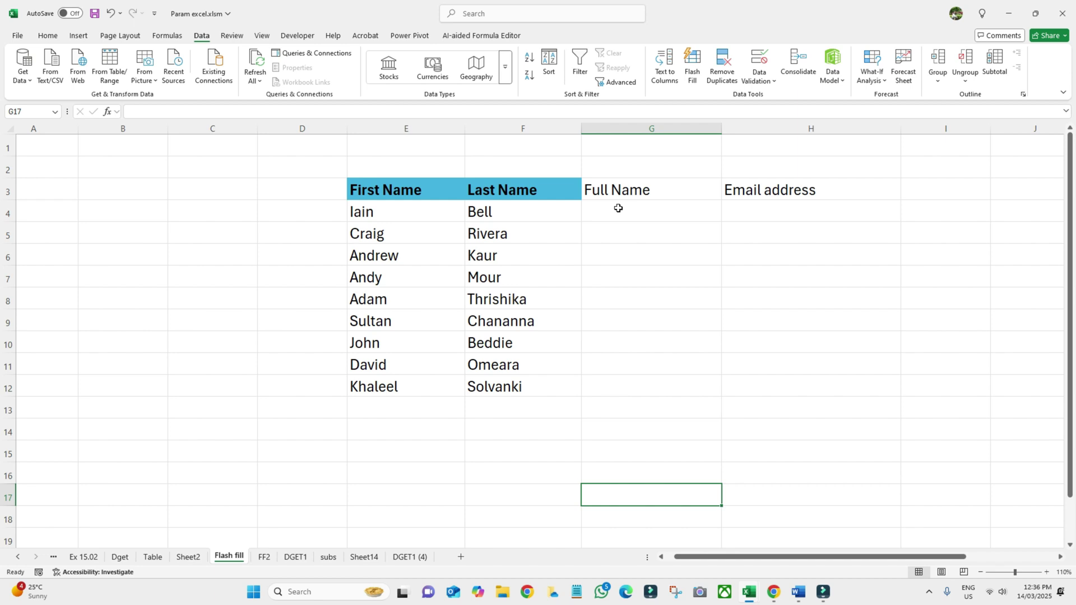
click(618, 208)
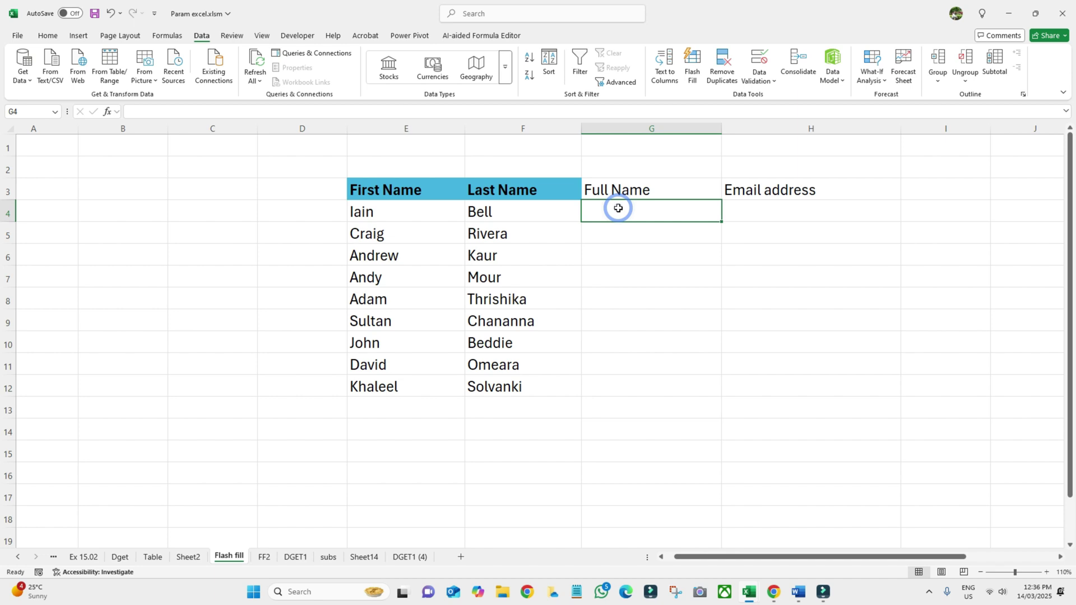
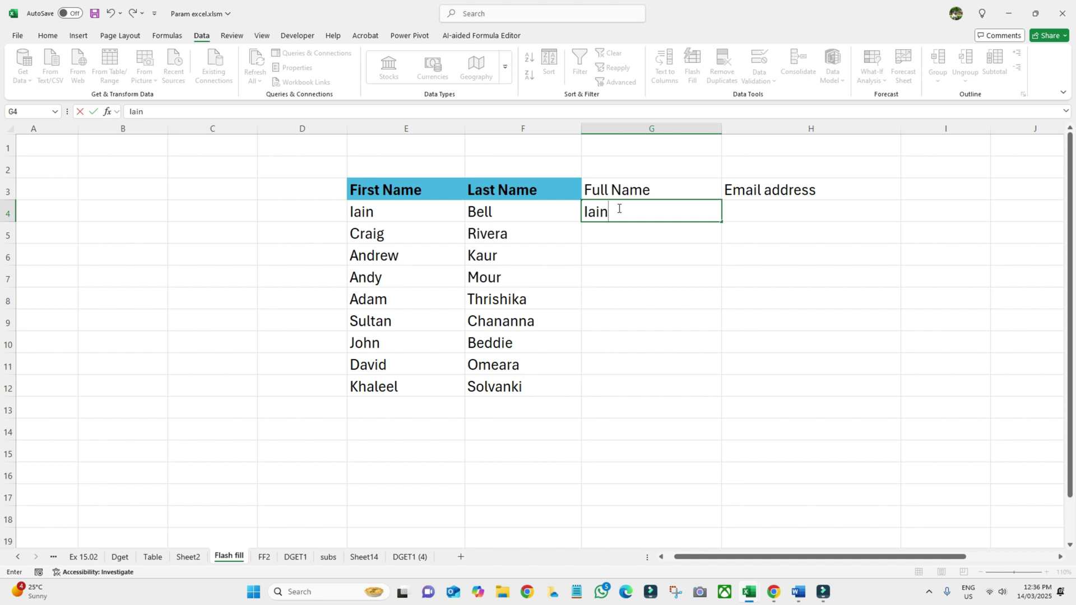
key(Return)
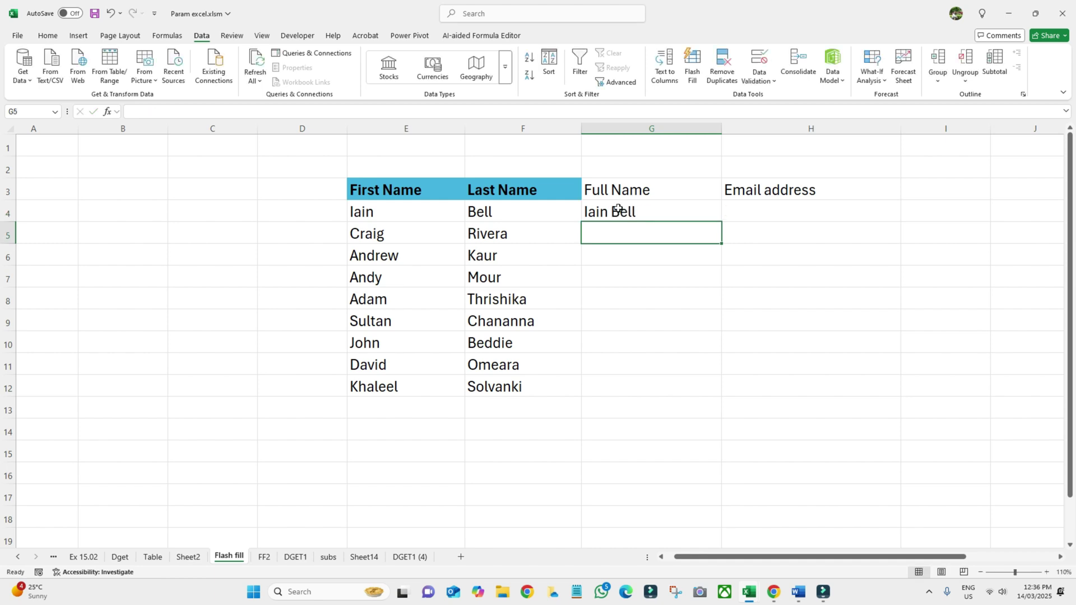
click(693, 76)
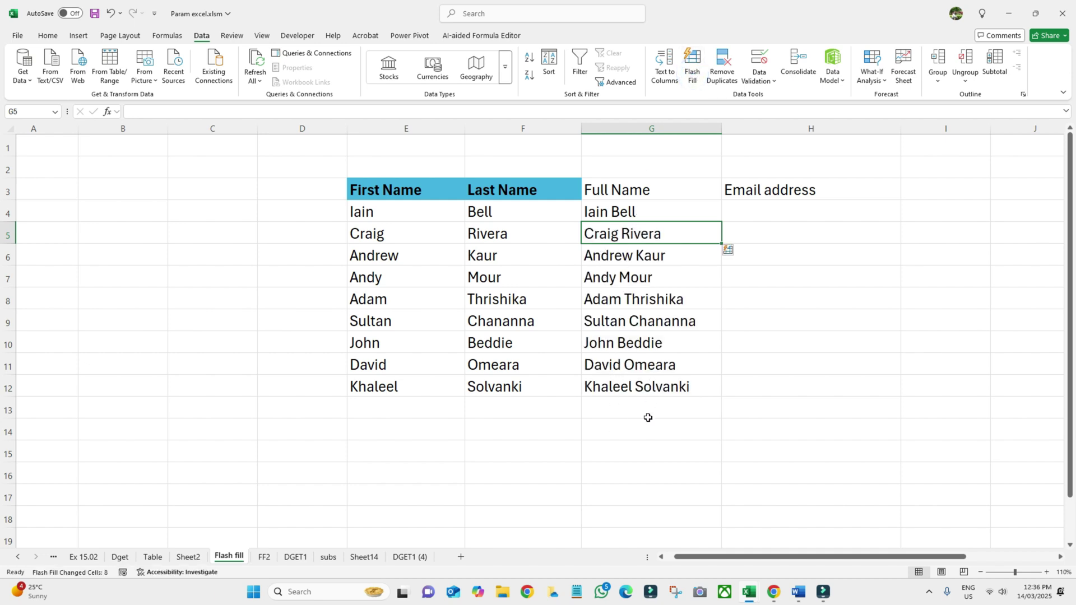
key(ctrl+z)
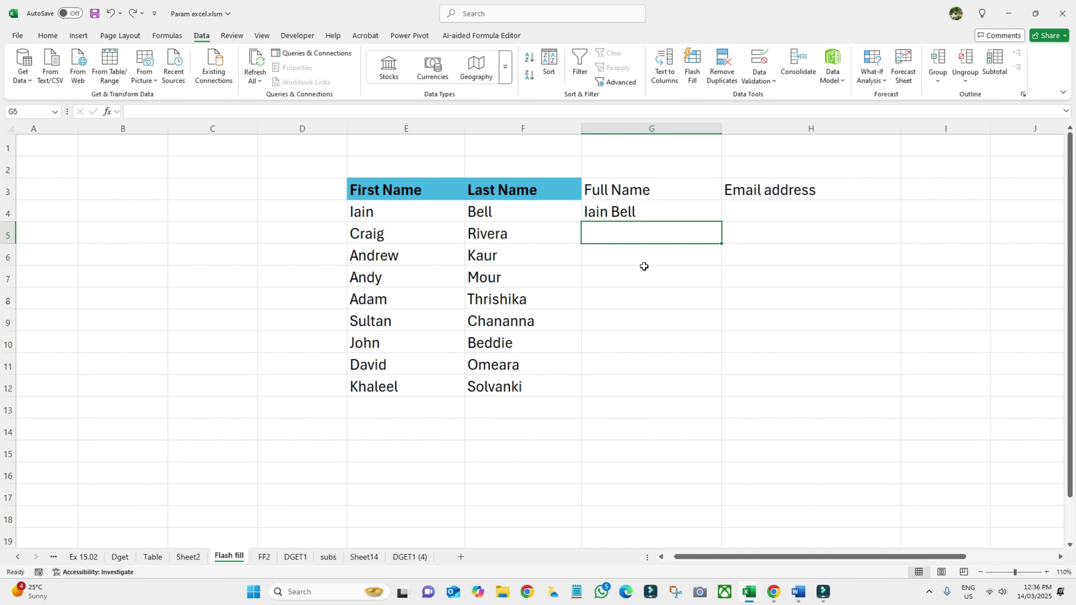
key(ctrl+e)
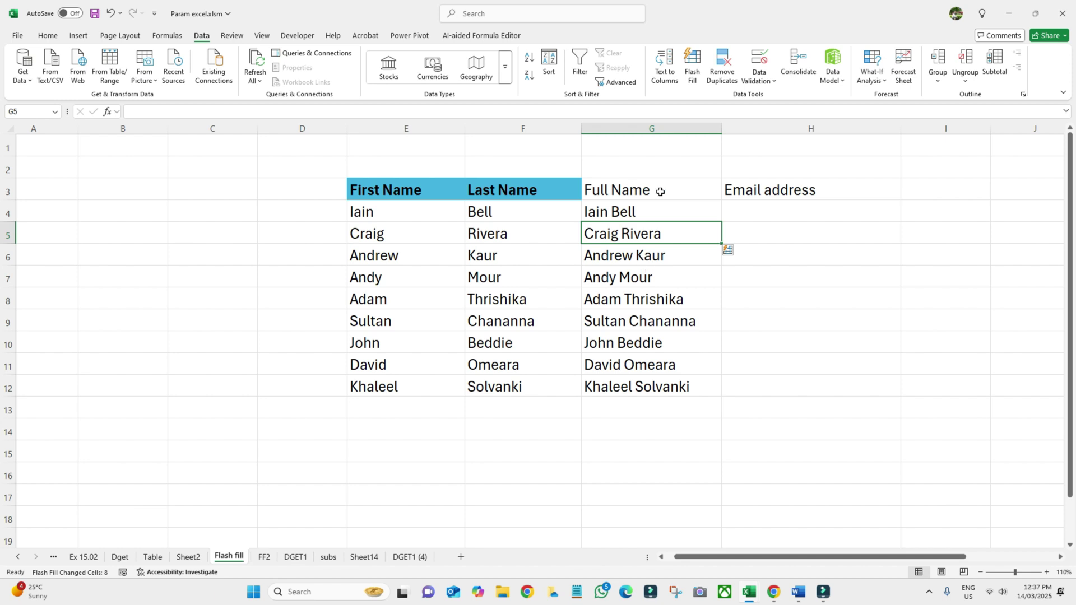
click(755, 212)
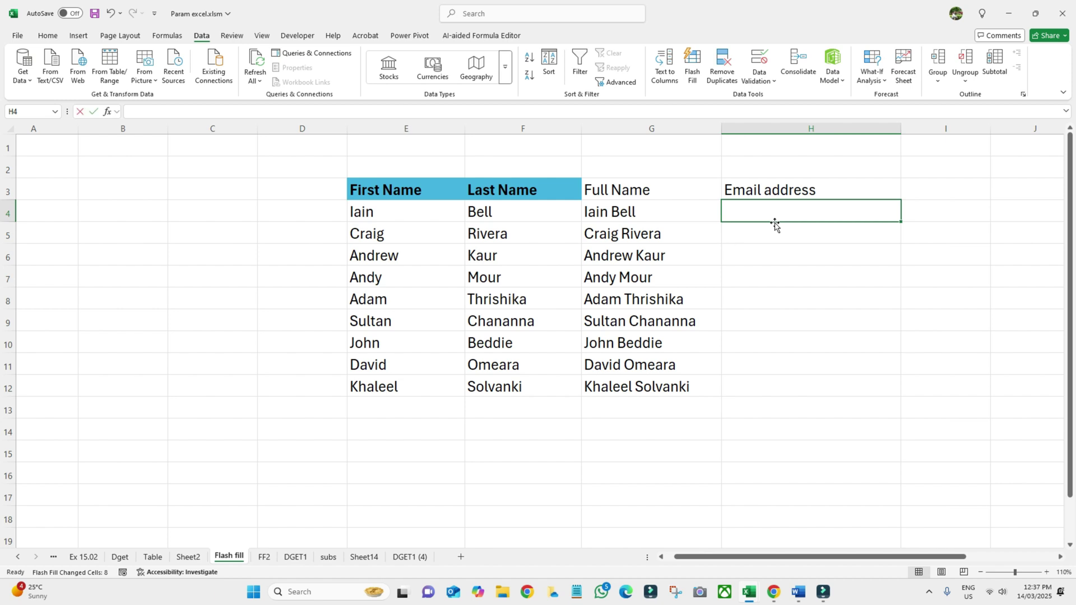
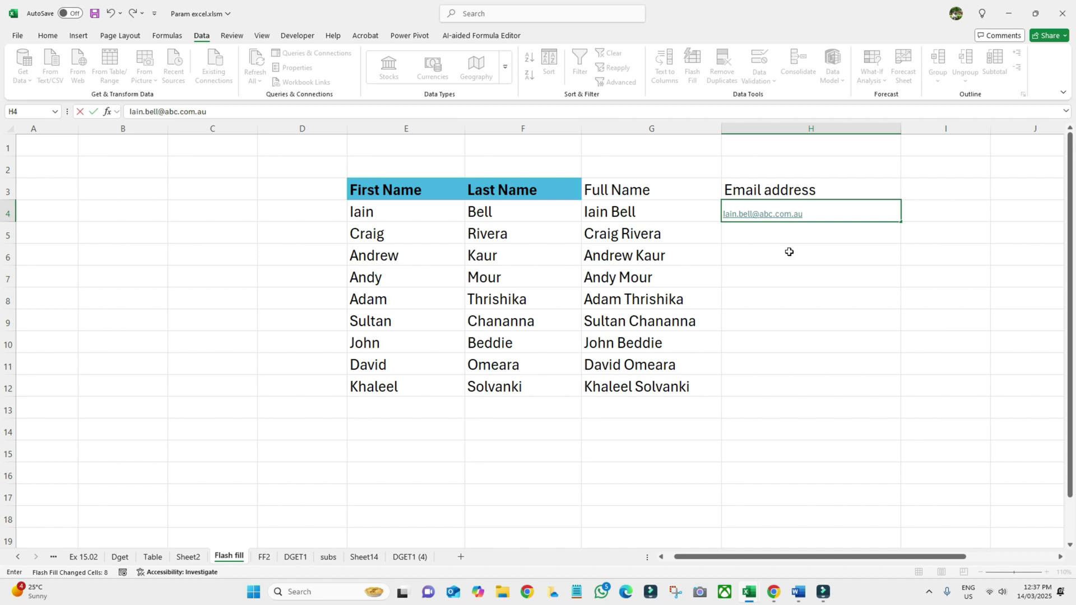
key(Return)
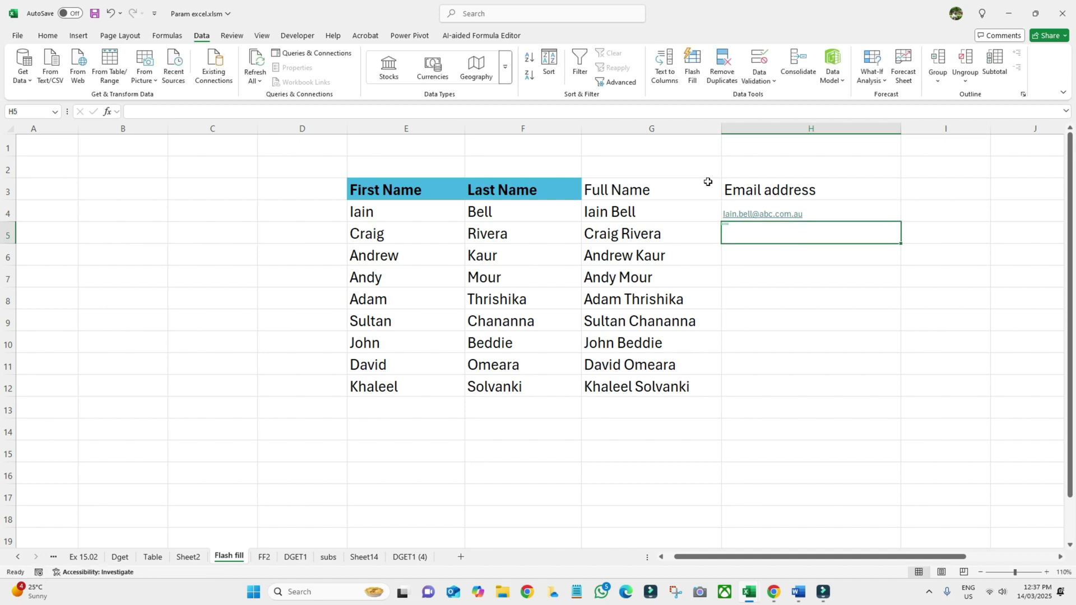
click(696, 83)
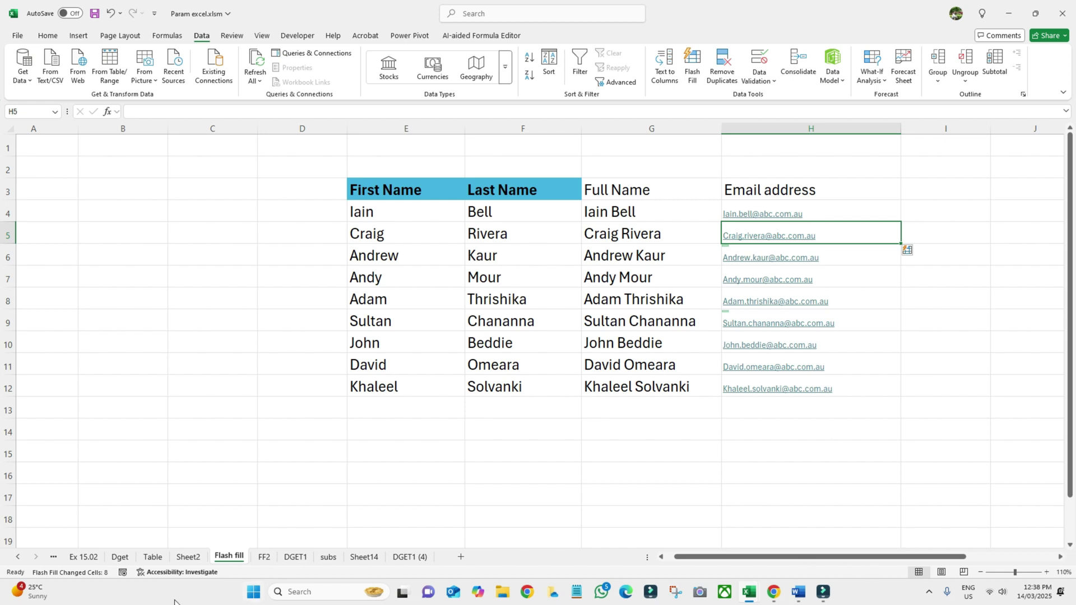
- On the FF2 sheet, enter 'Iain' under First Name and Flash Fill the rest from the emails
click(264, 558)
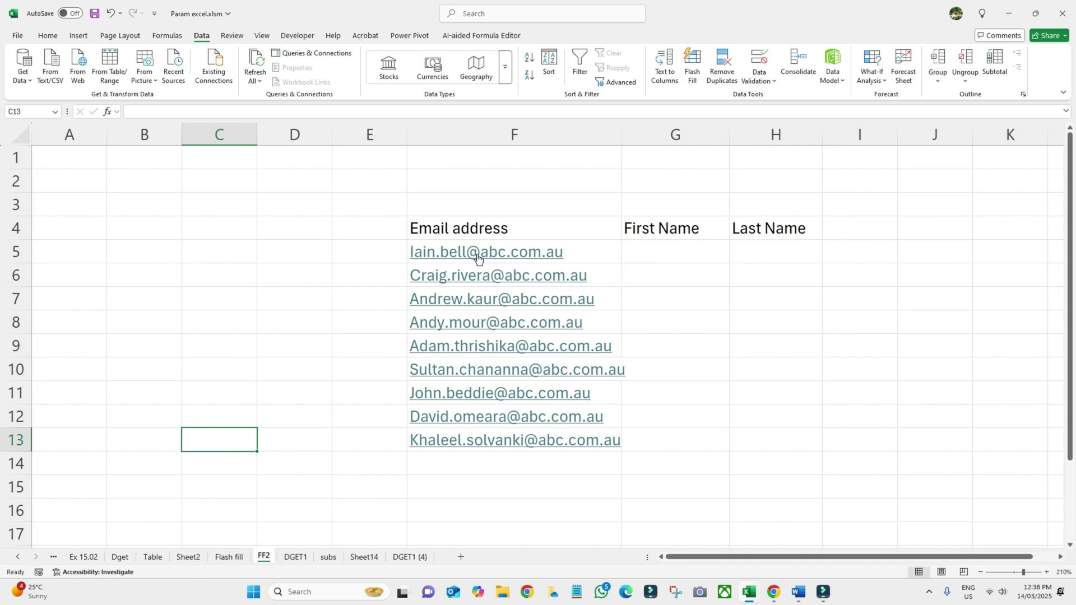
click(228, 557)
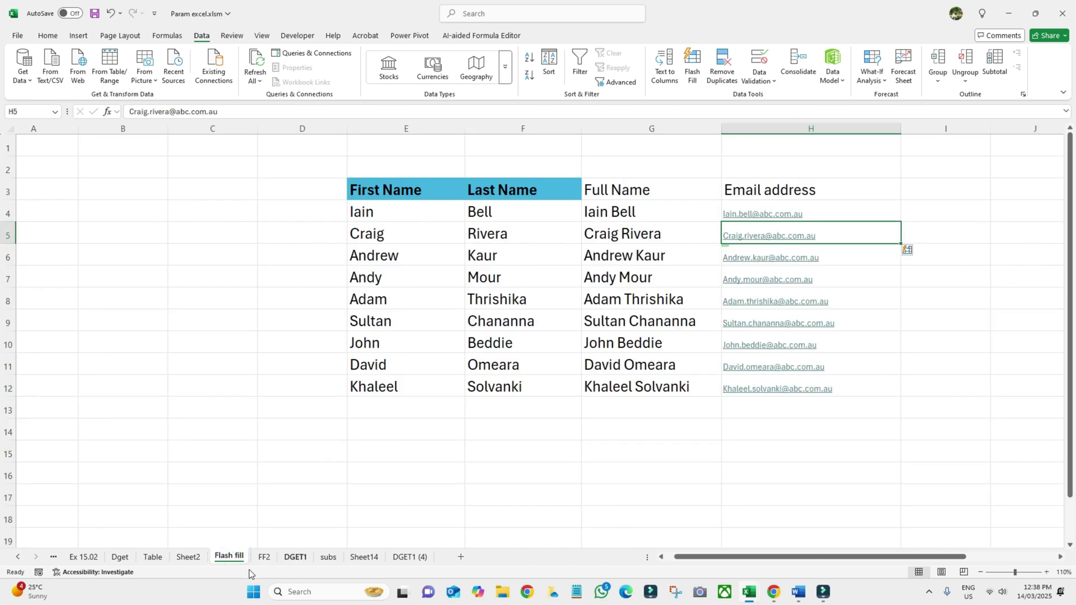
click(264, 557)
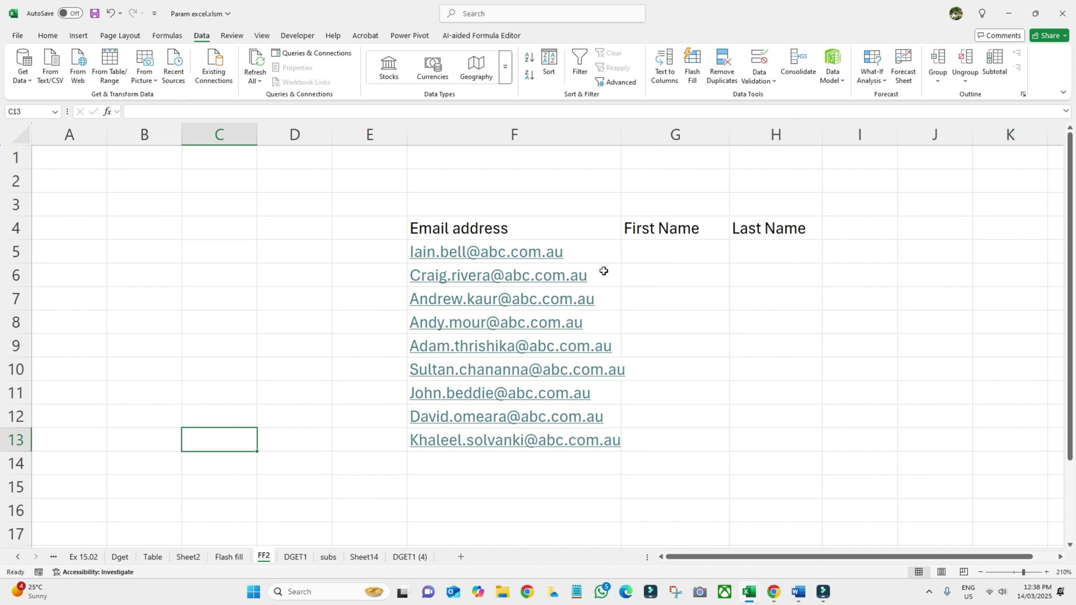
click(638, 256)
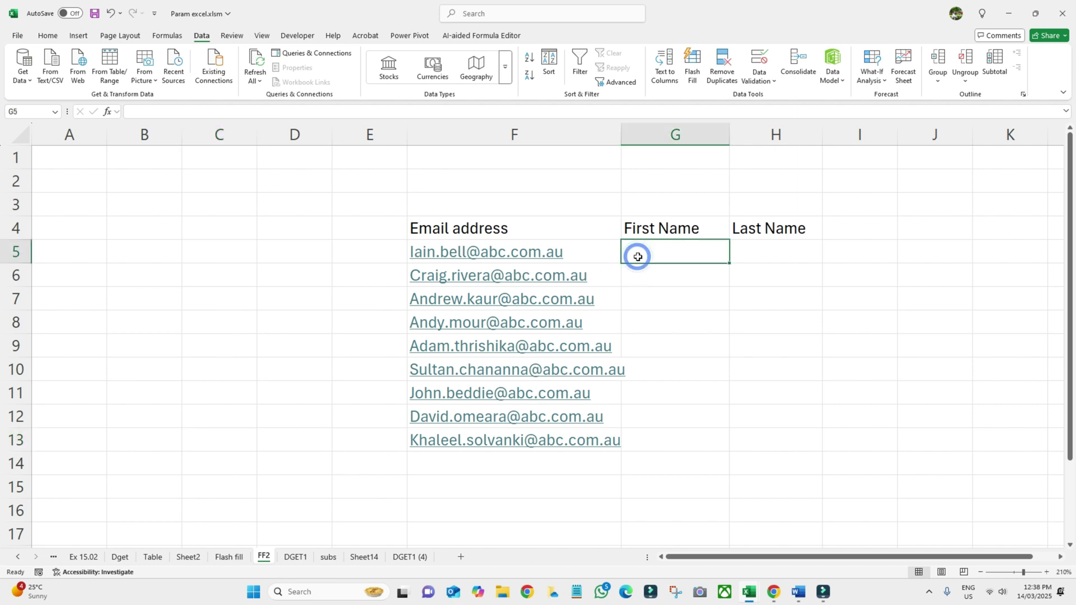
text(Iain)
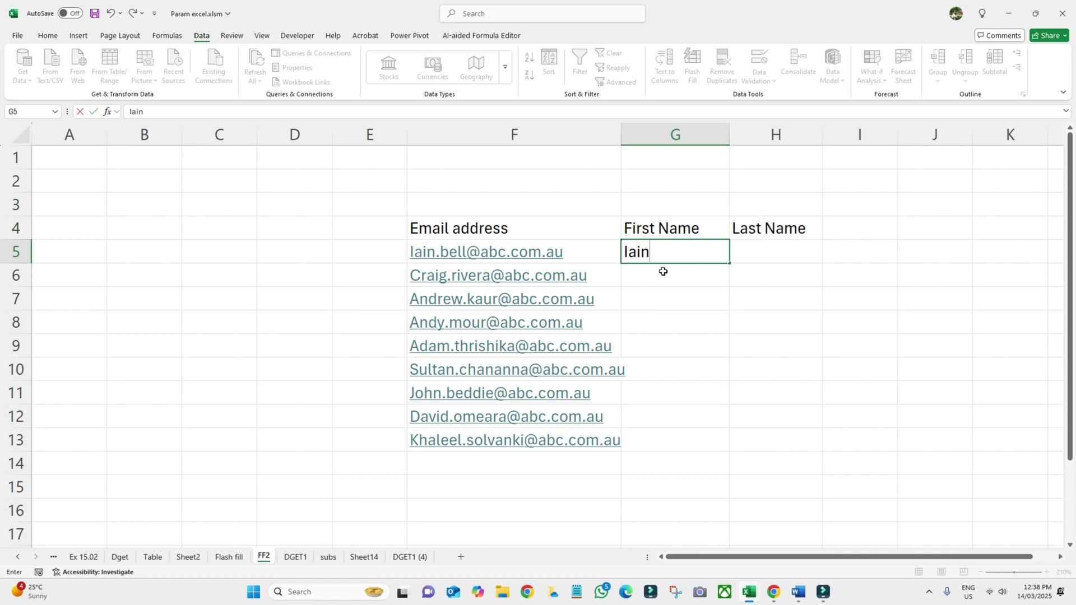
key(Return)
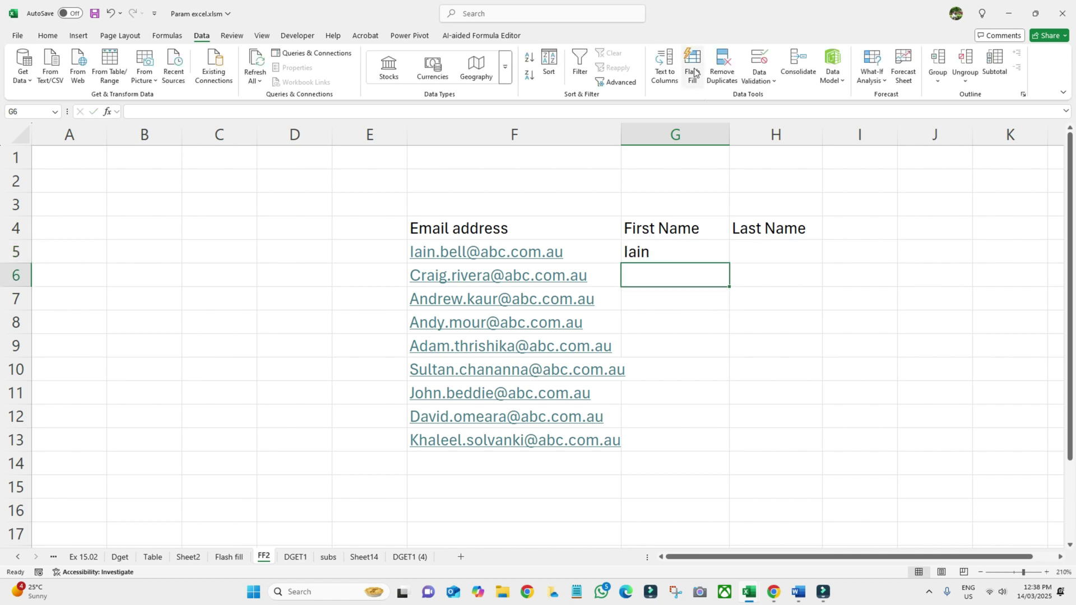
click(693, 83)
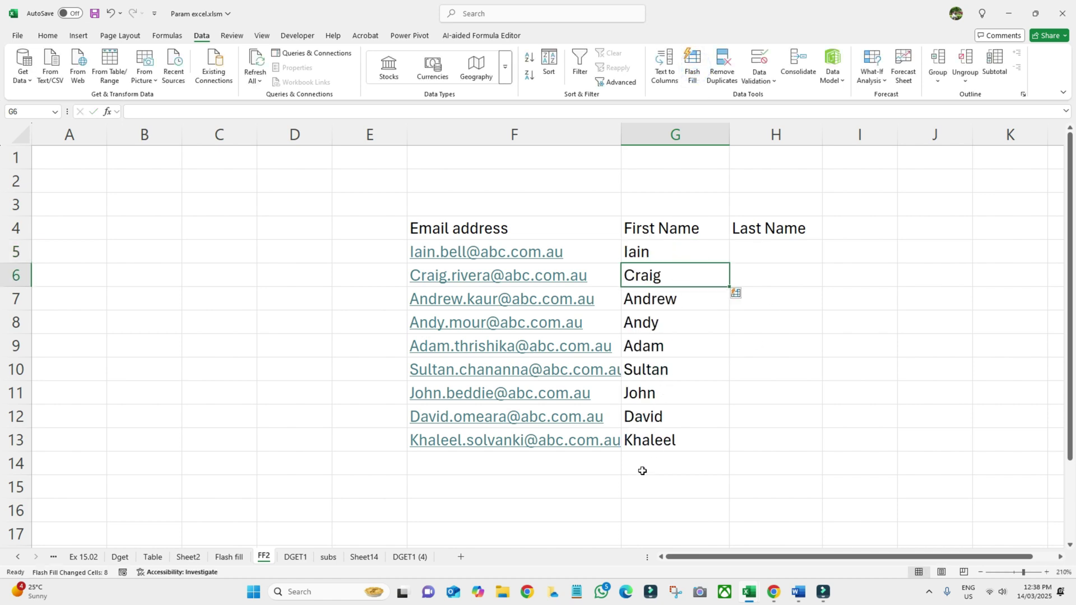
- Enter 'bell' under Last Name and Flash Fill the remaining last names
click(768, 248)
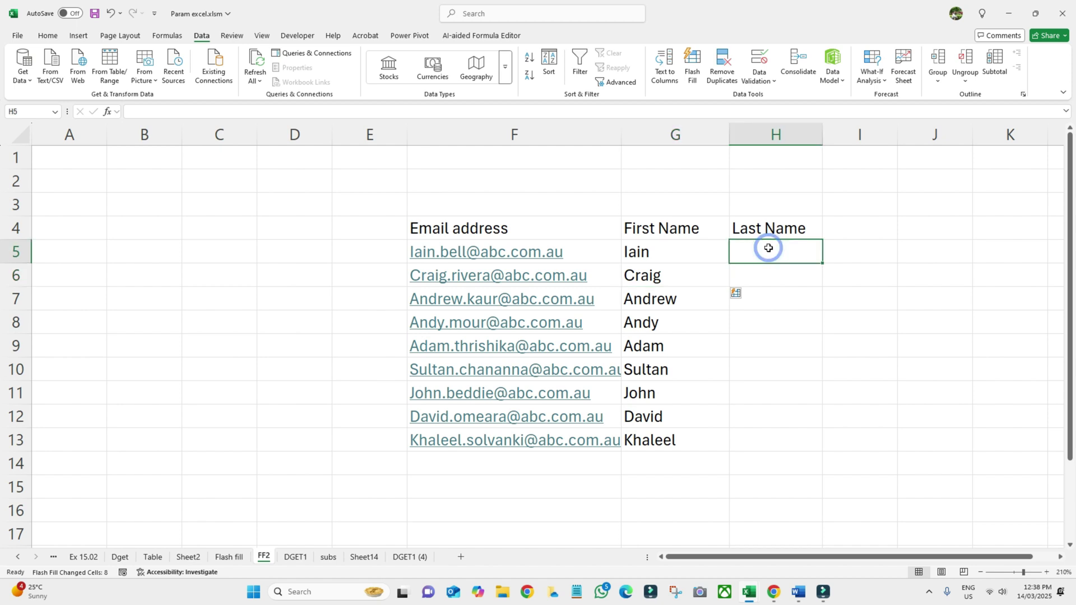
text(bell)
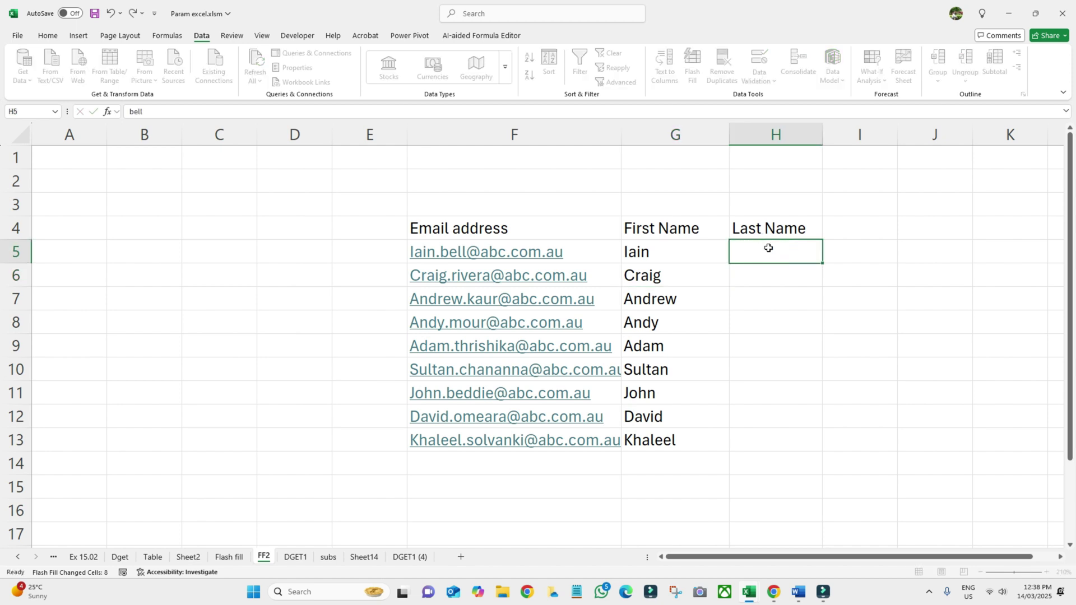
key(Return)
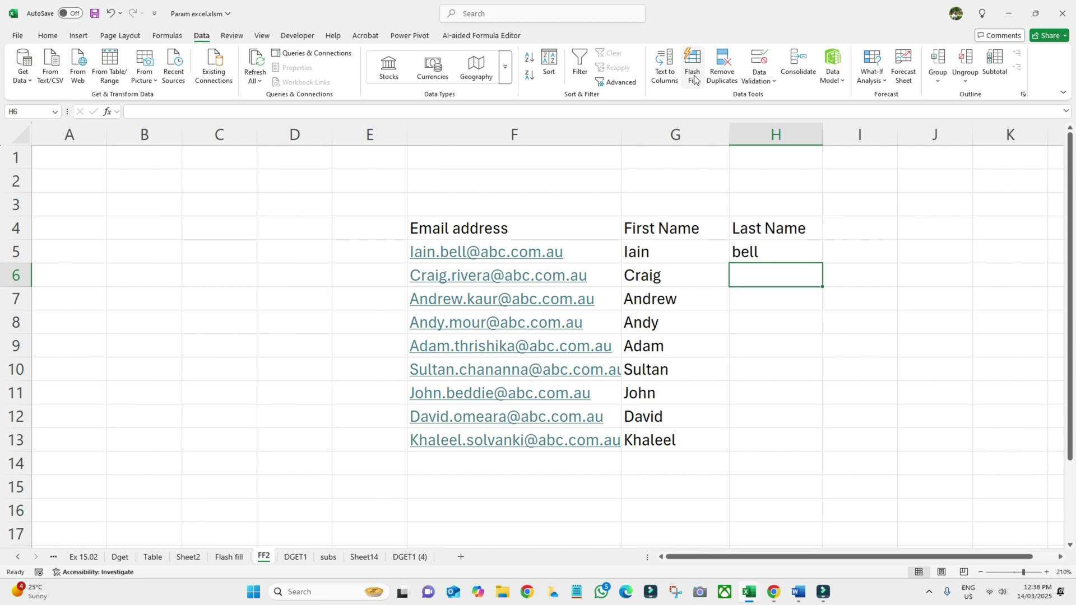
click(693, 76)
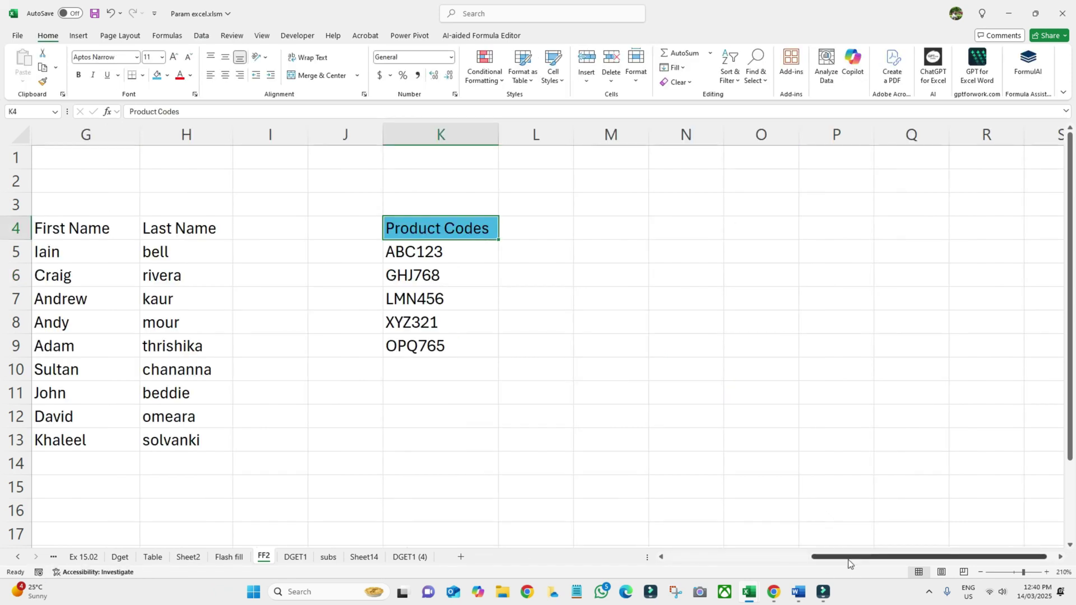
- Enter 'ABC-123' in L5 and Flash Fill hyphenated product codes through OPQ-765 in L5:L9
drag(848, 560, 840, 558)
click(548, 446)
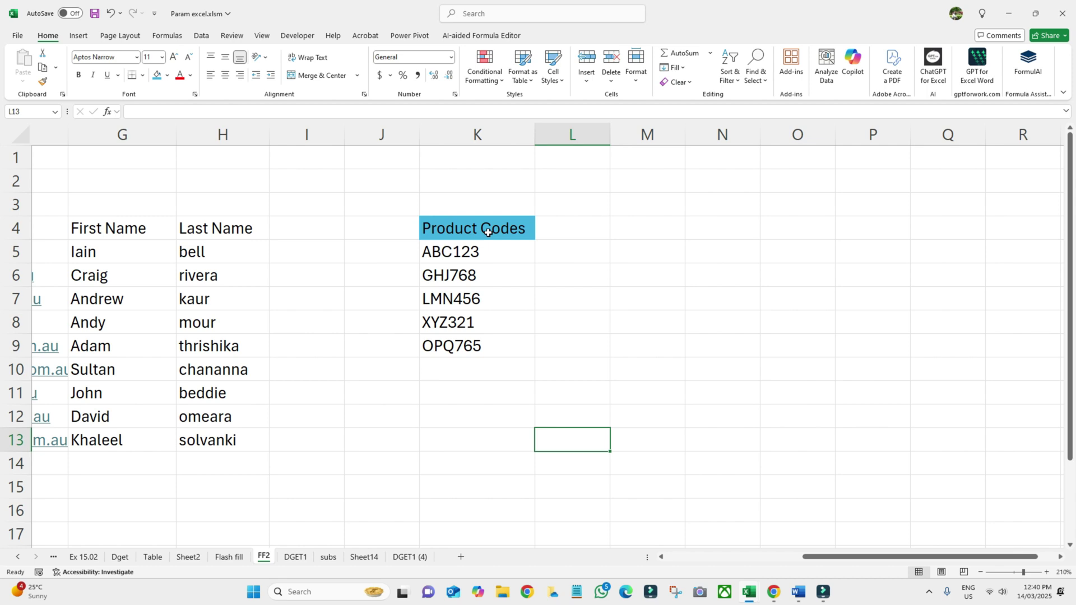
drag(484, 251, 494, 343)
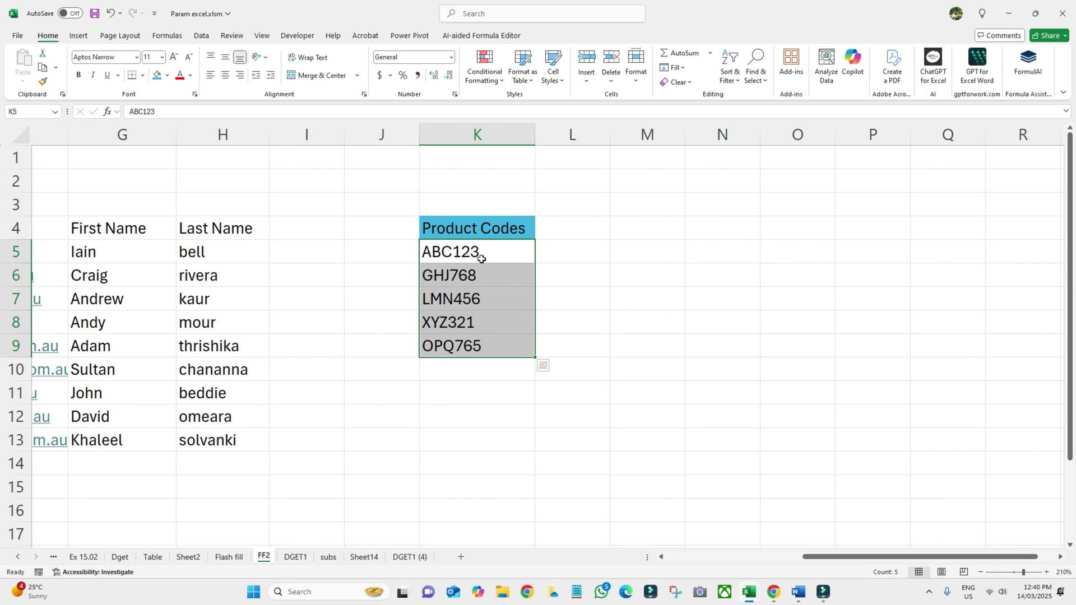
click(561, 255)
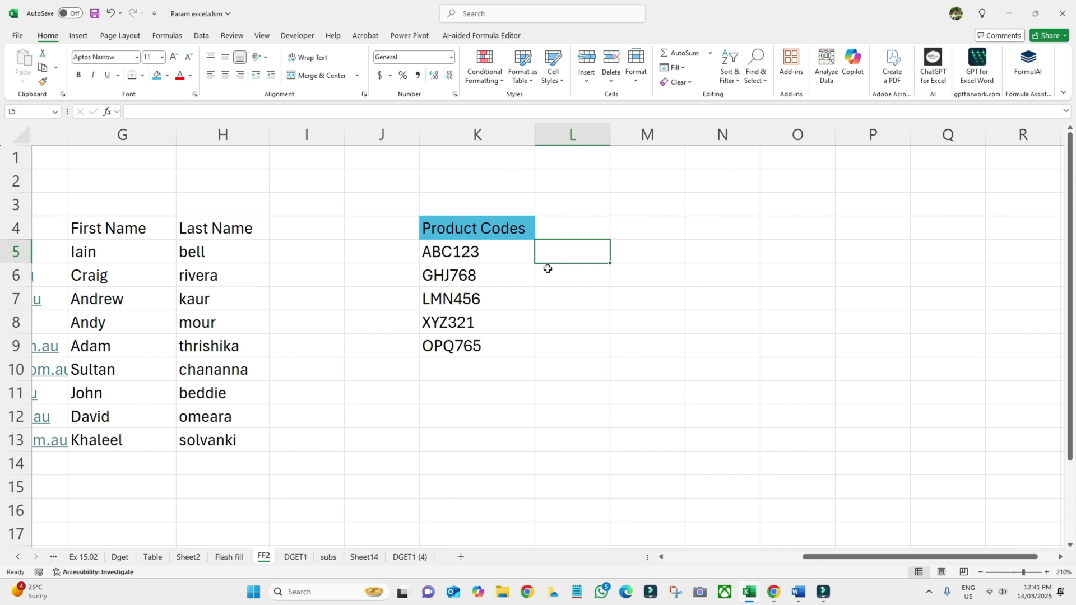
click(559, 253)
text(A)
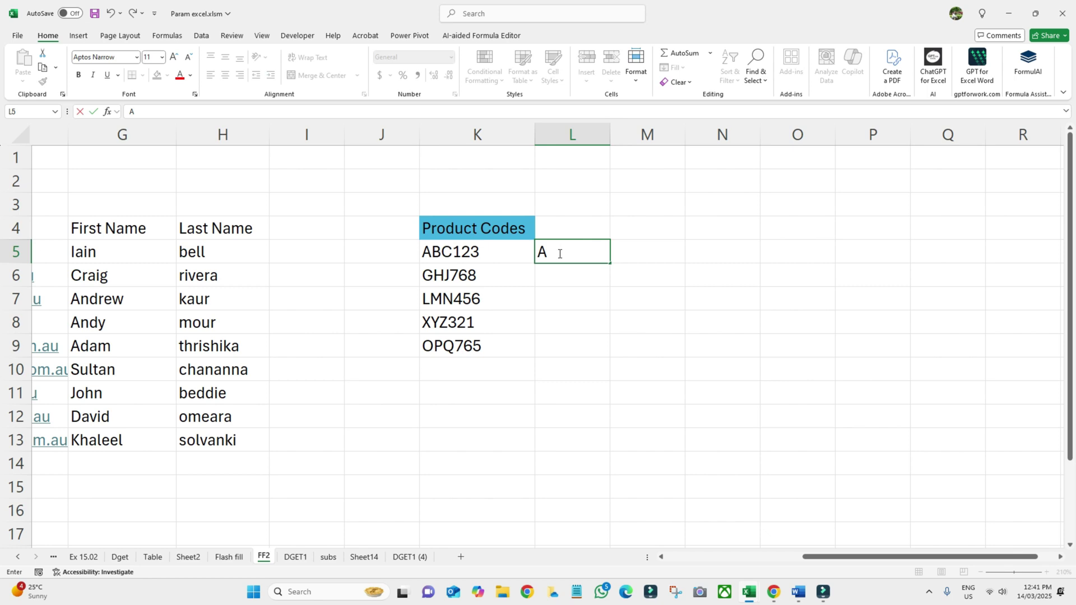
text(BC-123)
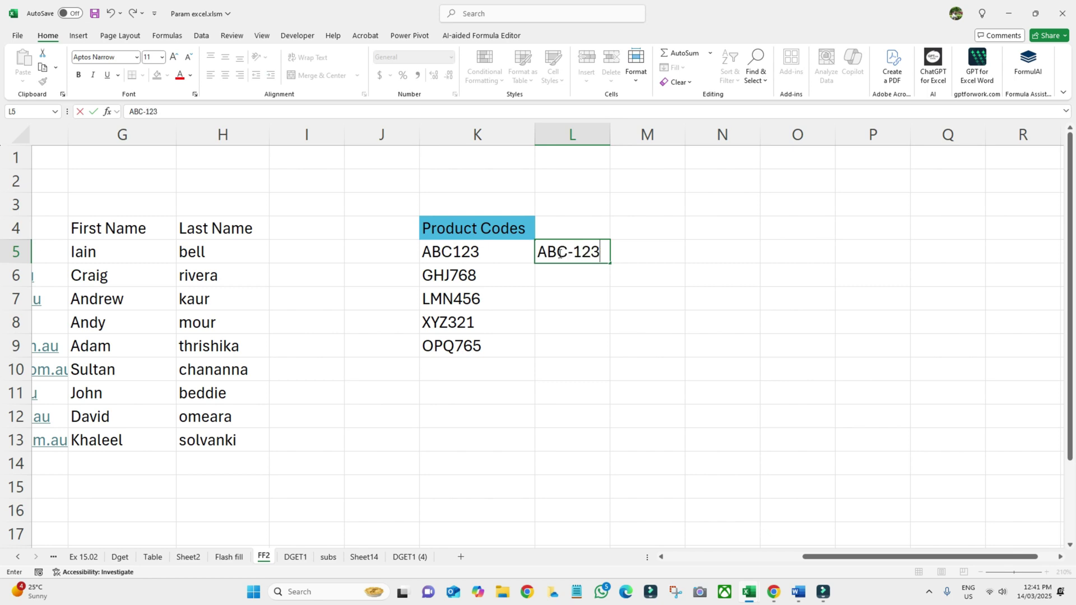
key(Return)
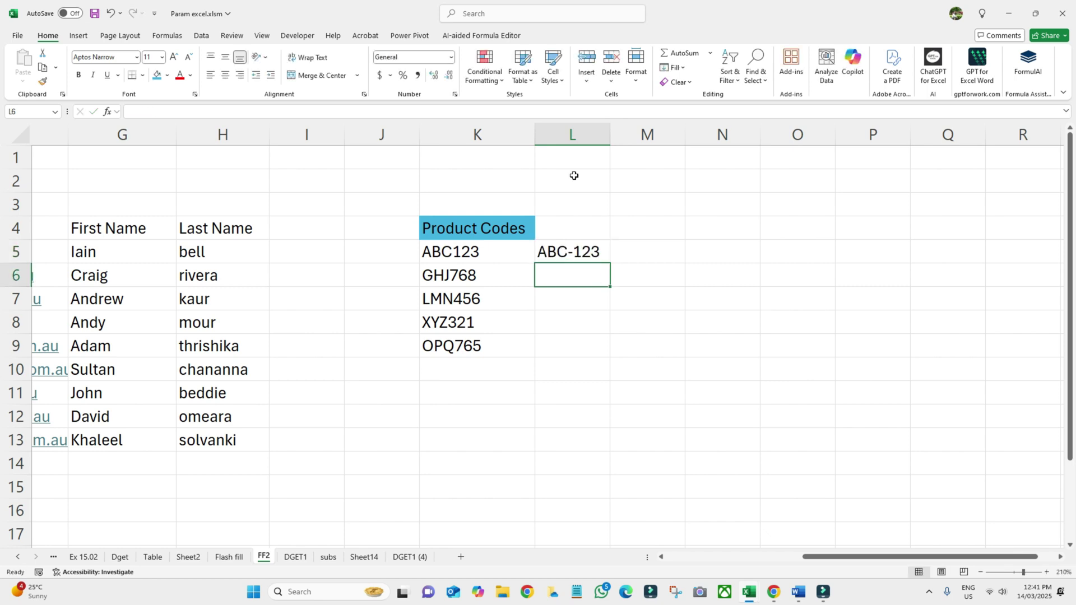
click(202, 35)
click(693, 78)
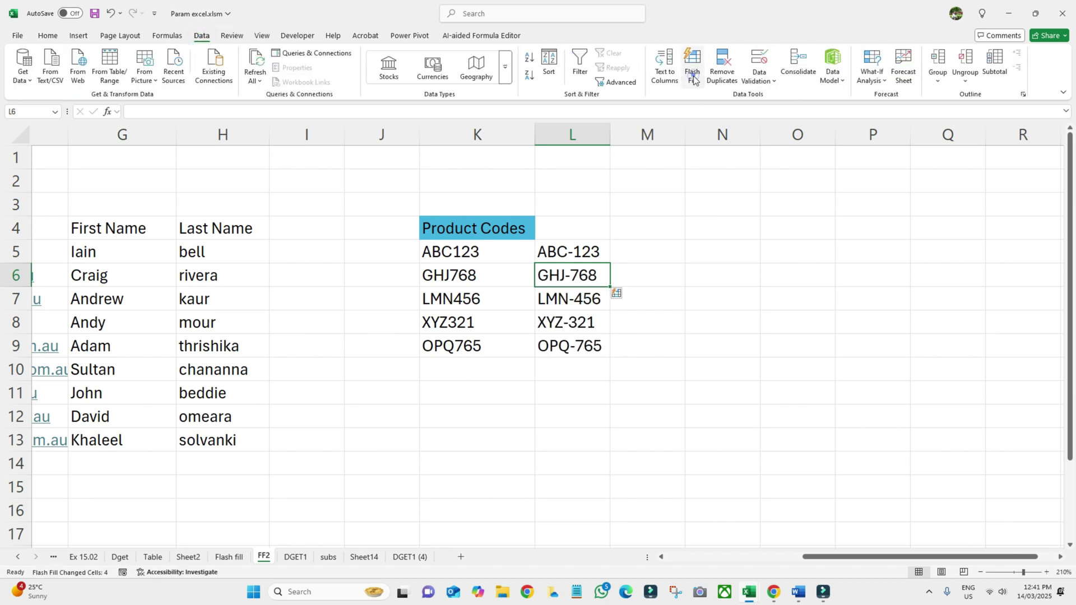